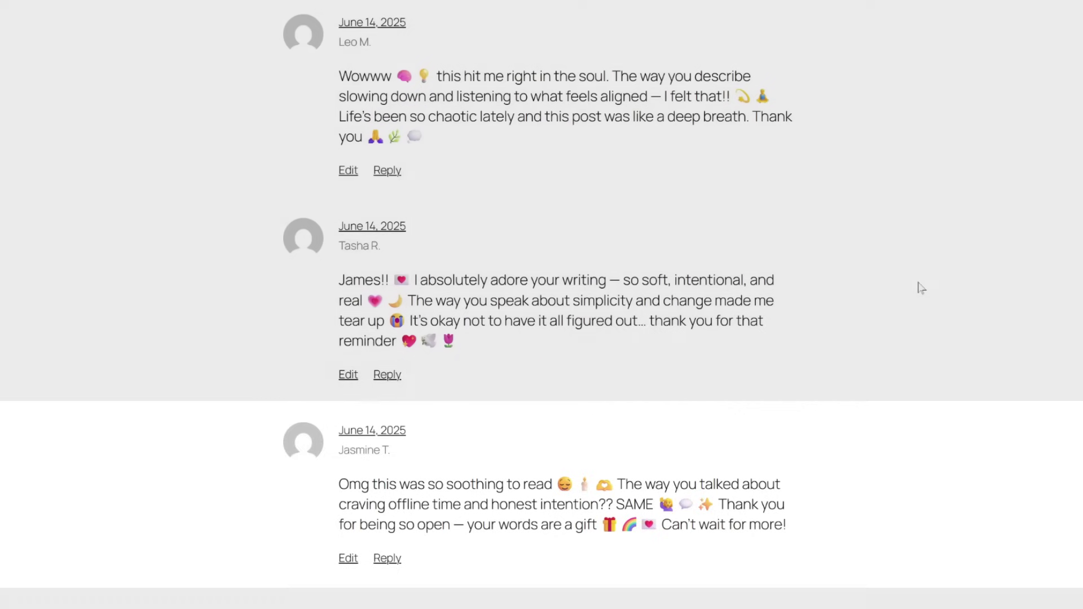
# Autoscroll through the post's negative comments, then scroll back up the page
pyautogui.middleClick(920, 285)
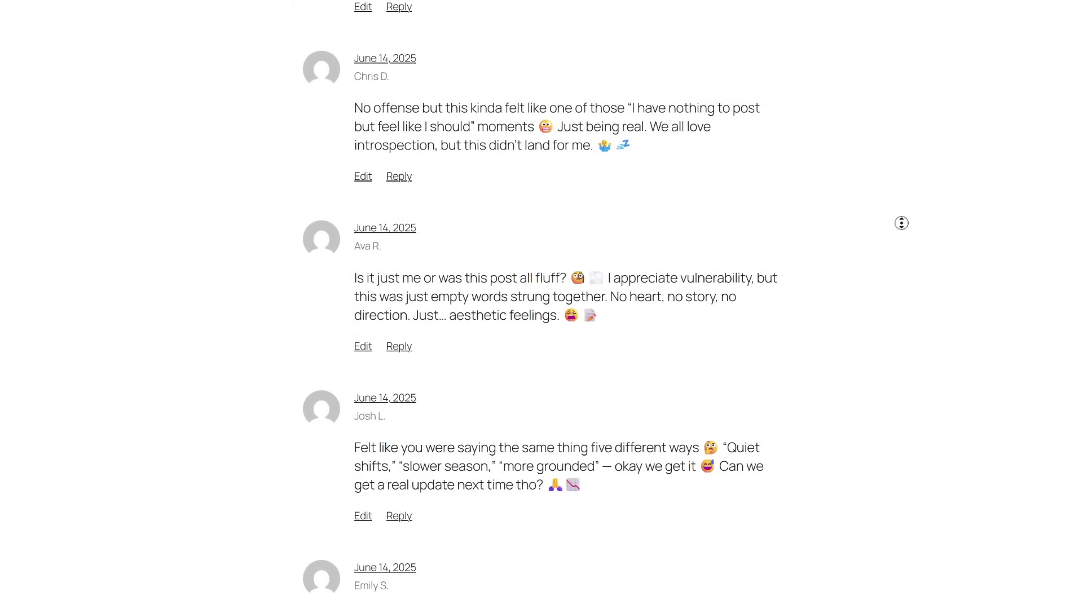
pyautogui.scroll(1, 903, 220)
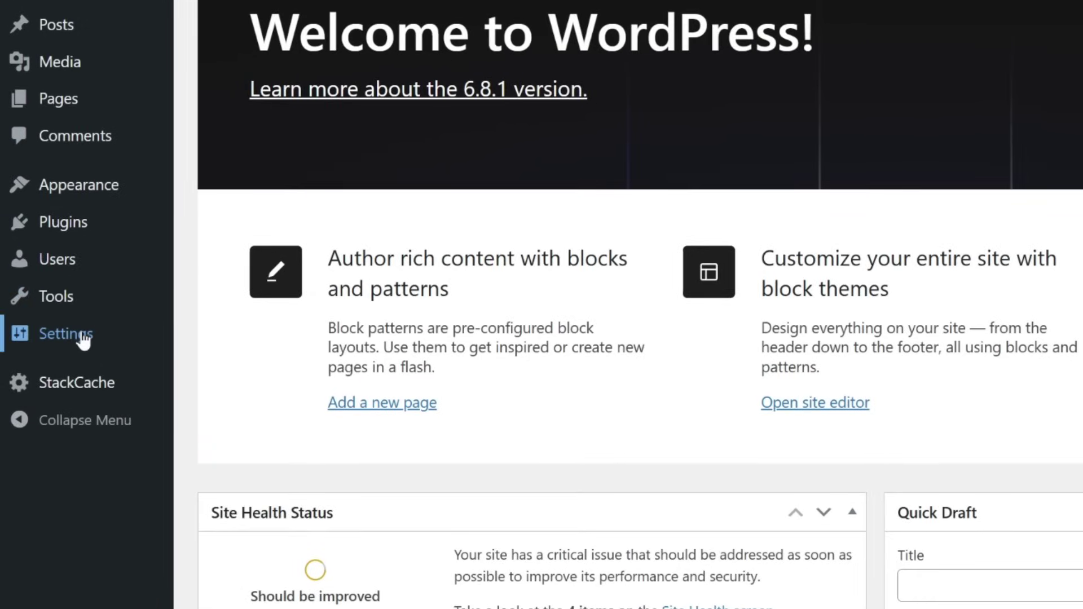
# Turn off 'Allow people to submit comments on new posts' in Discussion settings and save
pyautogui.moveTo(84, 340)
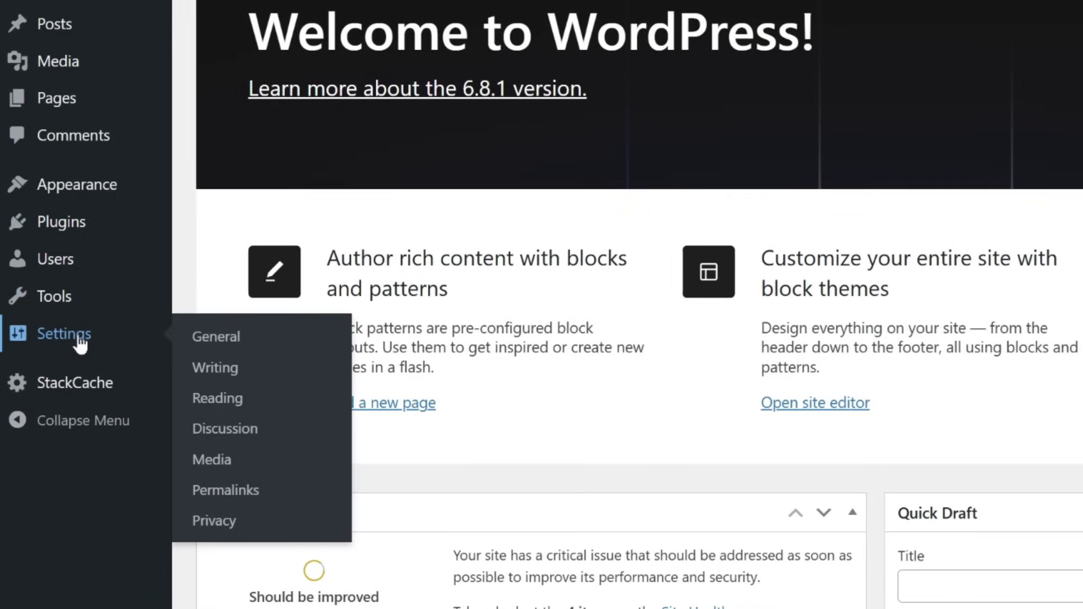
pyautogui.click(223, 431)
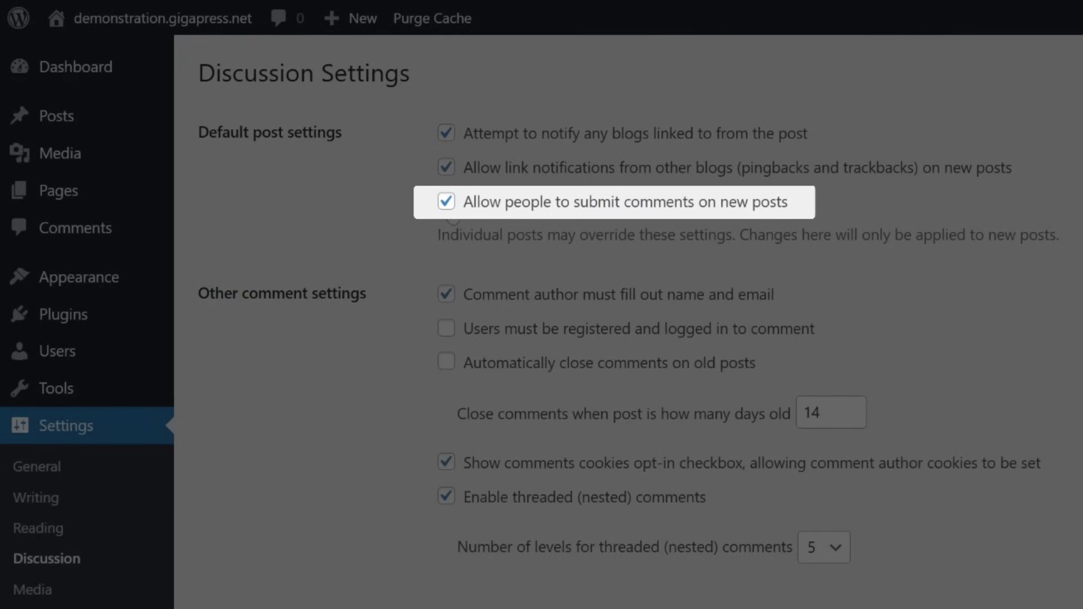
pyautogui.click(446, 201)
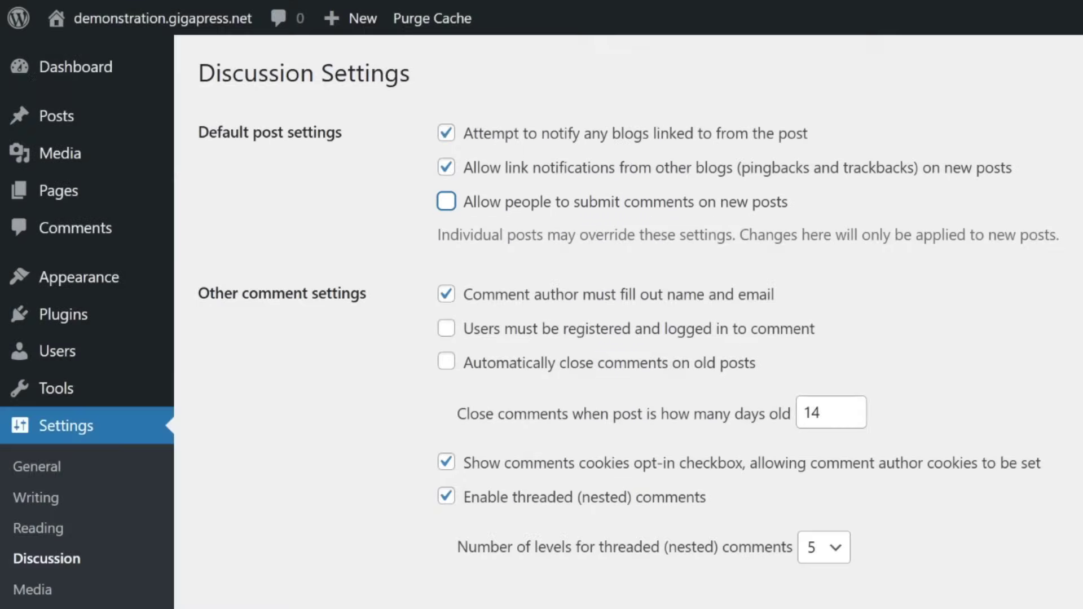
pyautogui.scroll(-20, 629, 321)
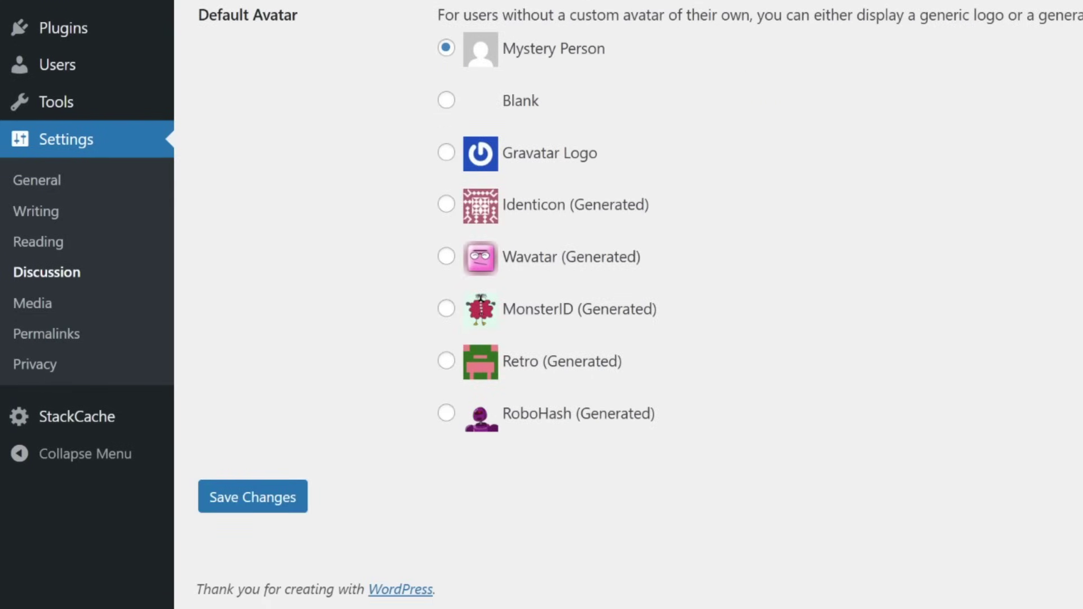
pyautogui.click(259, 507)
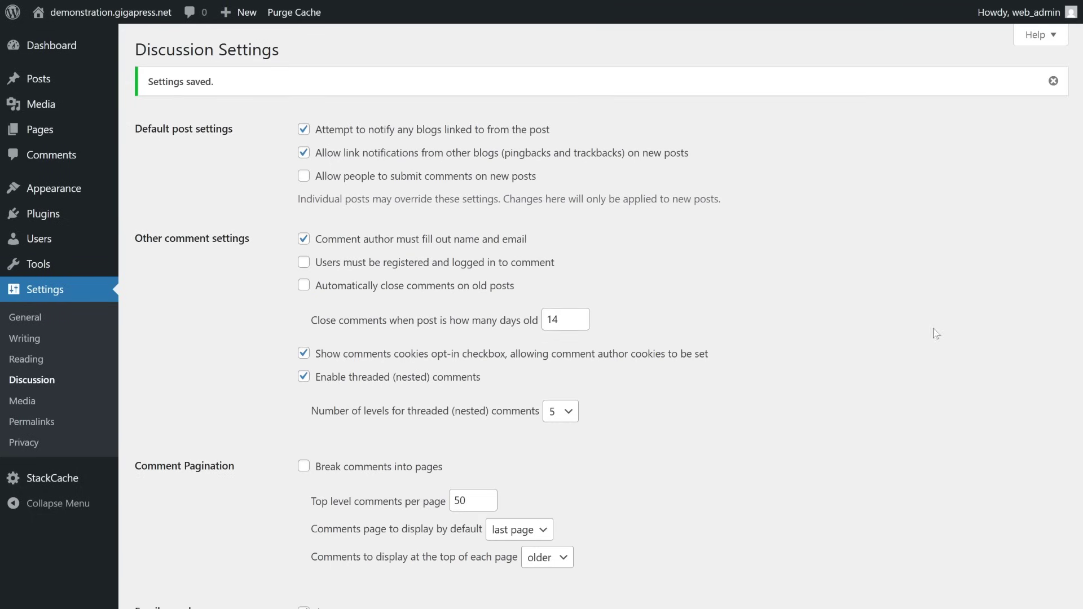
# Select 'Life Lately: A Quiet Shift' in All Posts and open Bulk Edit for it
pyautogui.moveTo(88, 81)
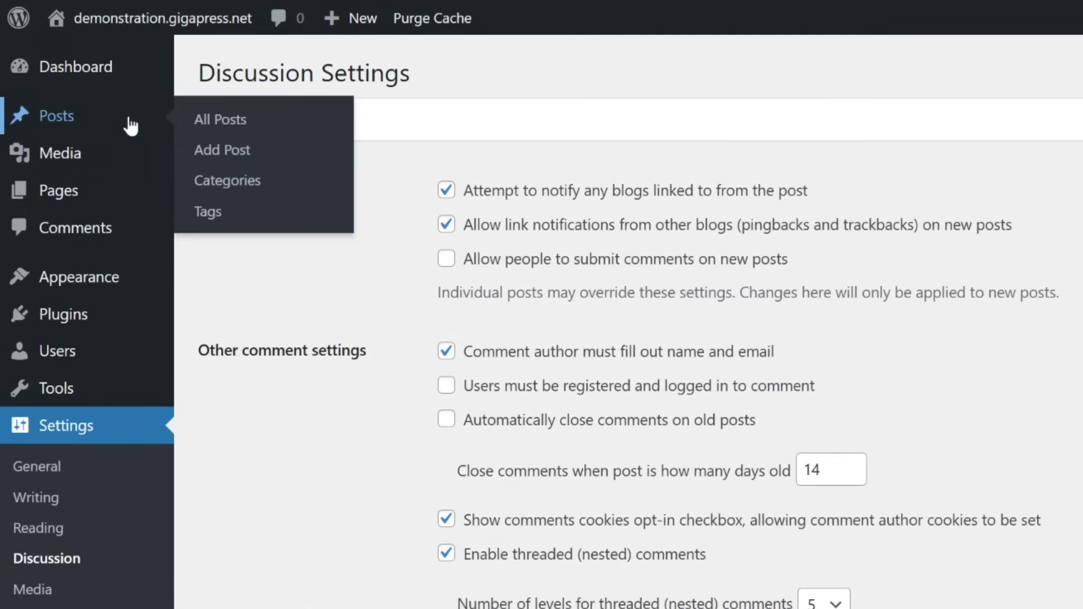
pyautogui.click(210, 122)
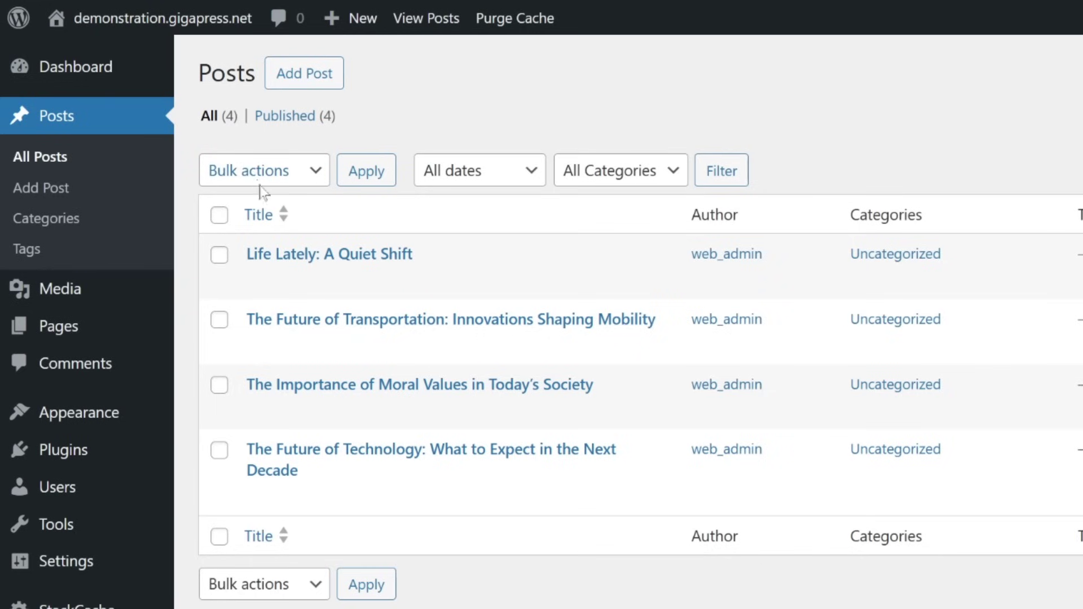
pyautogui.moveTo(299, 258)
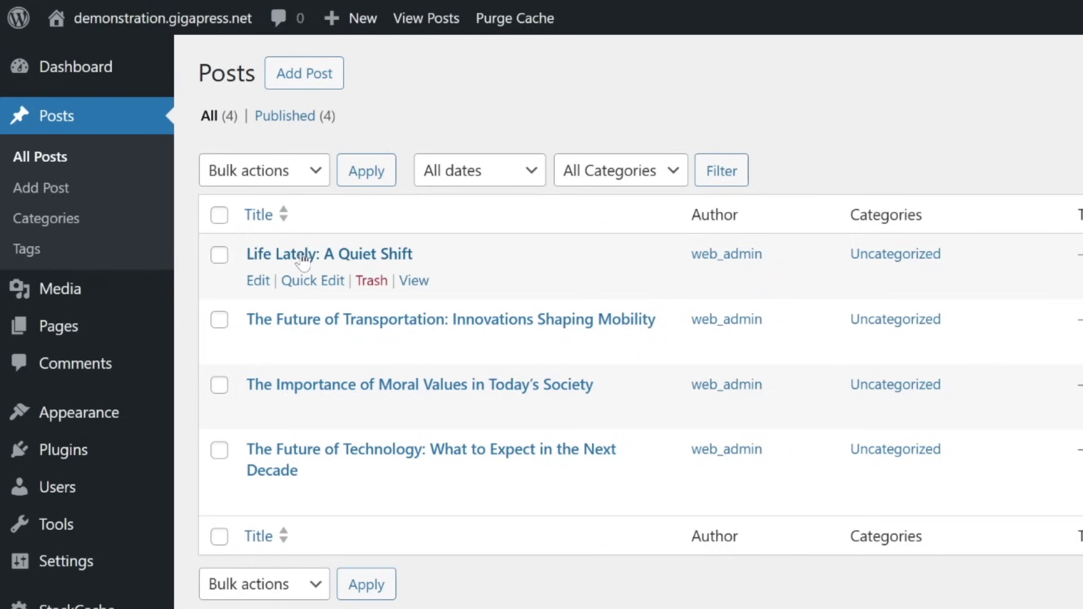
pyautogui.click(219, 255)
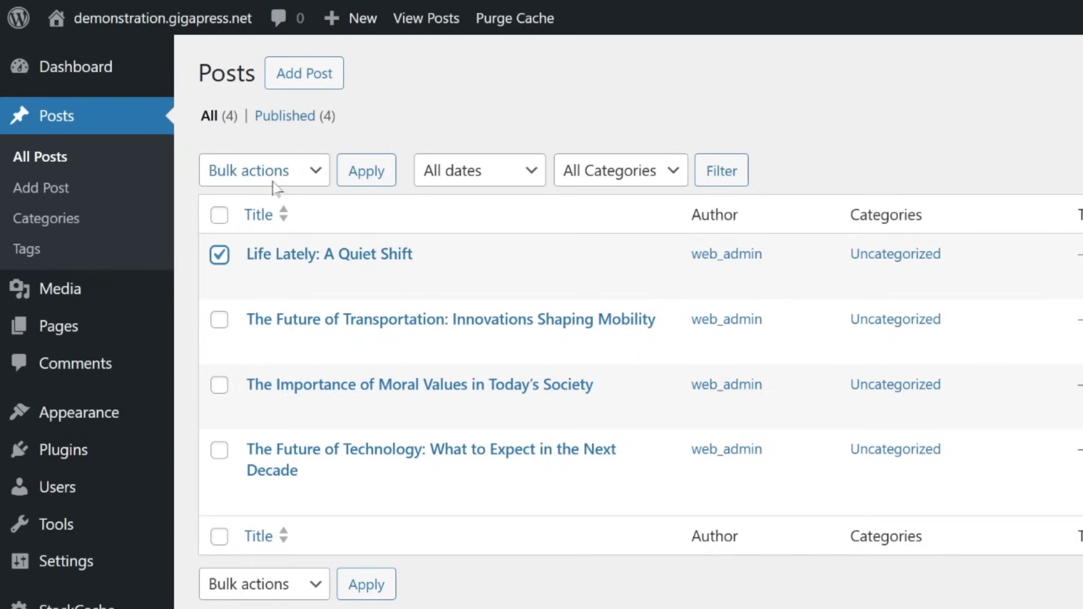
pyautogui.click(316, 178)
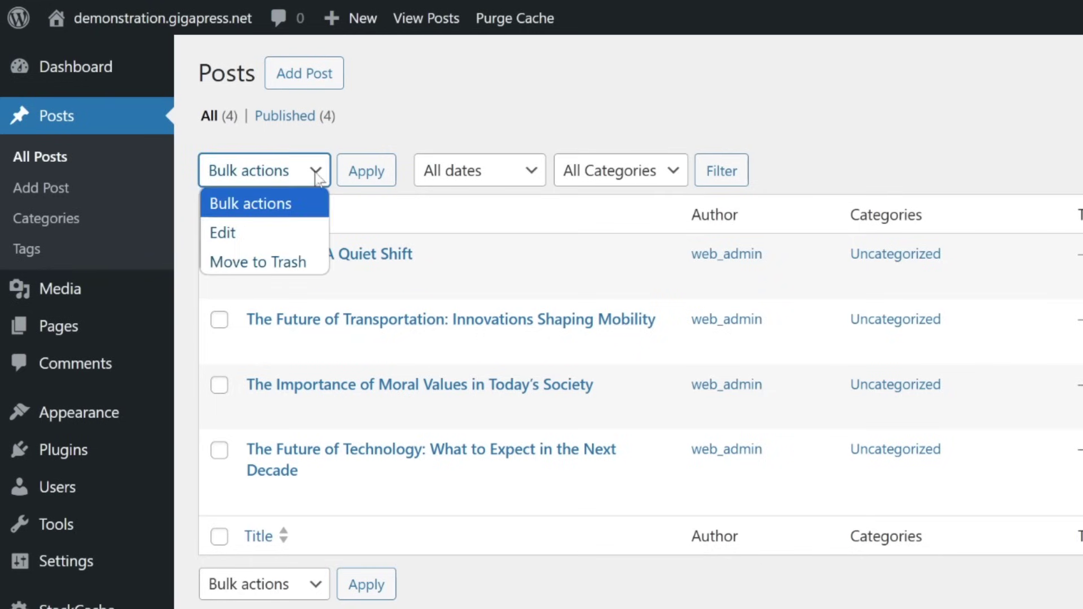
pyautogui.click(297, 231)
pyautogui.click(366, 179)
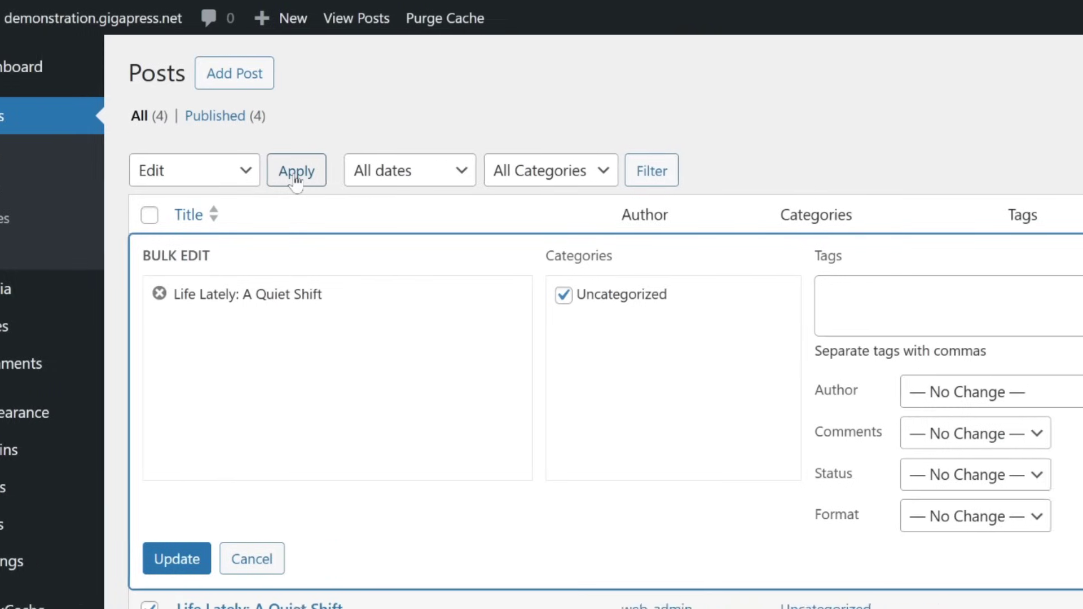
# Set the post's Comments to 'Do not allow' and apply the bulk update
pyautogui.moveTo(419, 449); pyautogui.dragTo(380, 449)
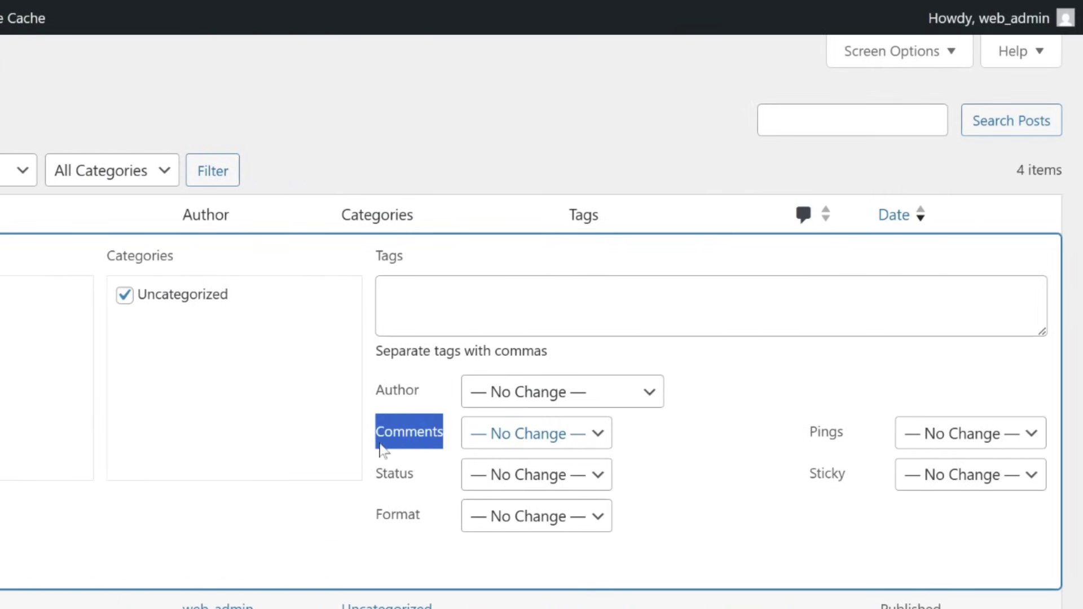
pyautogui.click(602, 438)
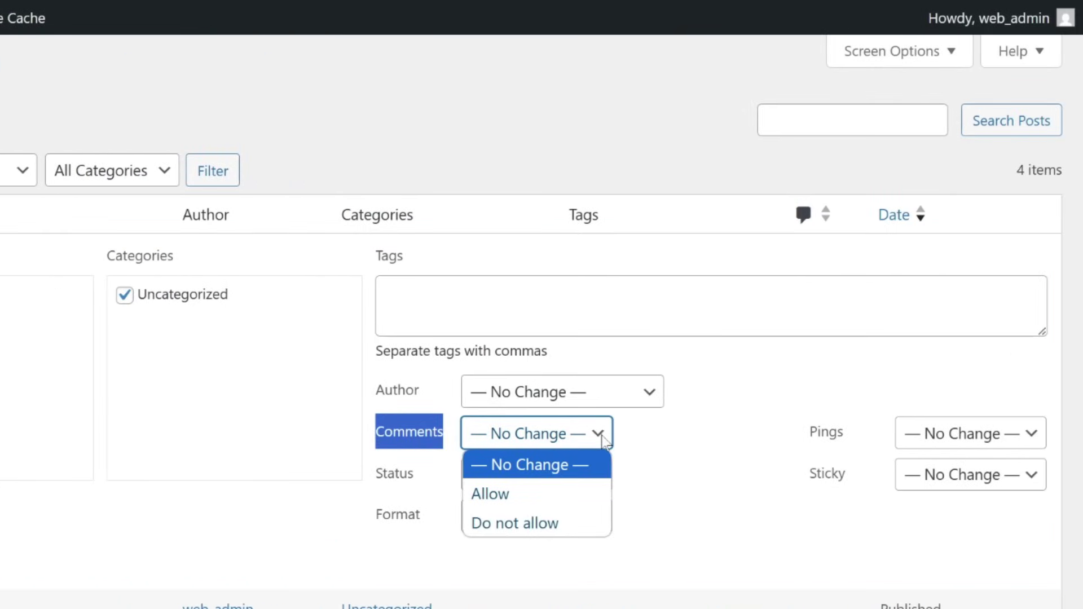
pyautogui.click(561, 522)
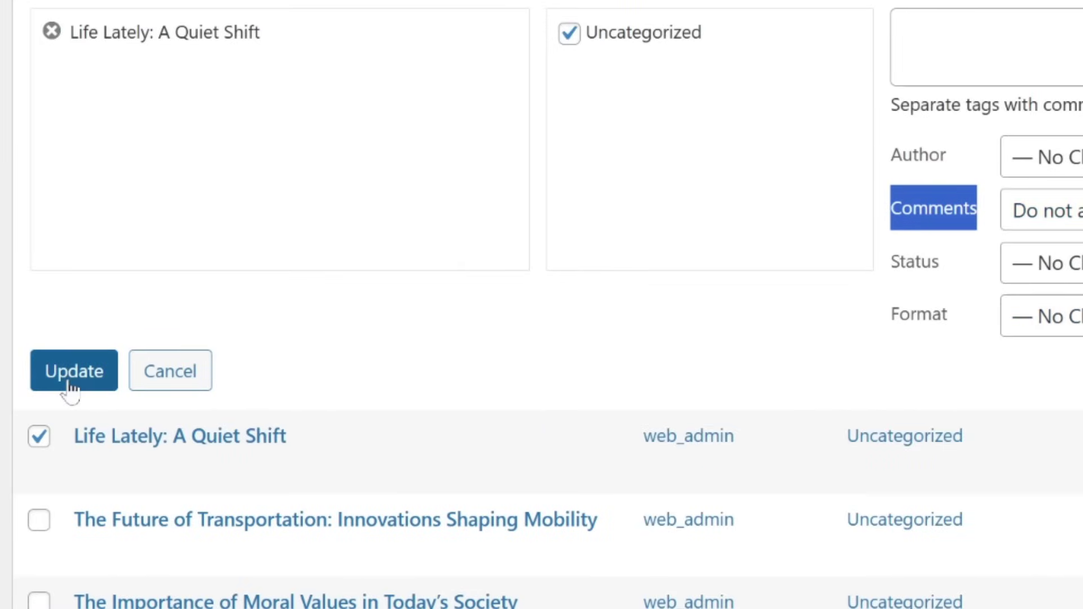
pyautogui.click(69, 383)
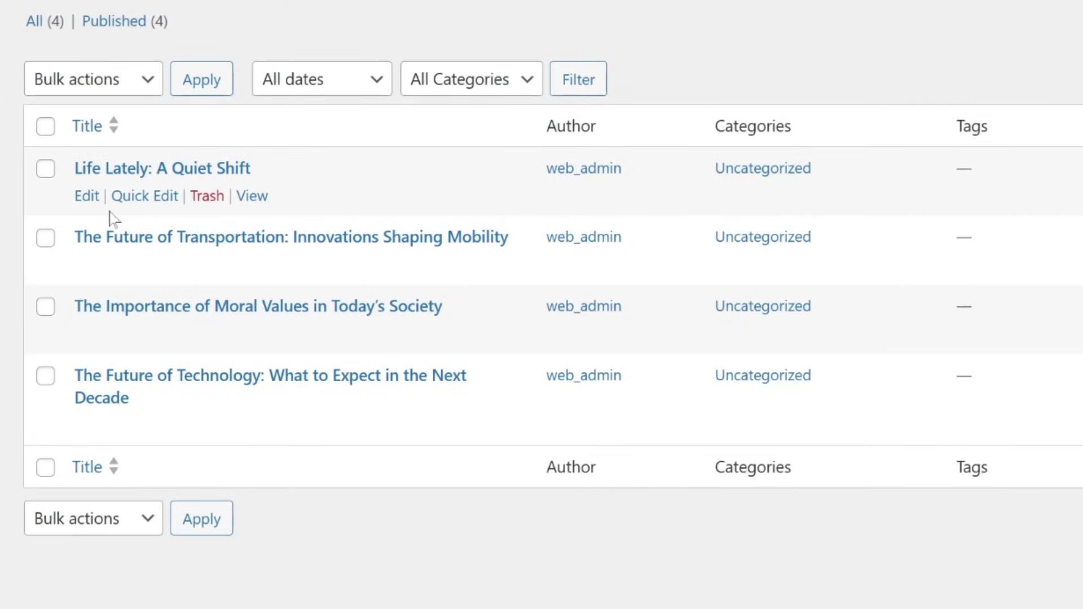
# Set discussion on 'The Future of Transportation' post to Closed in the editor sidebar
pyautogui.click(85, 270)
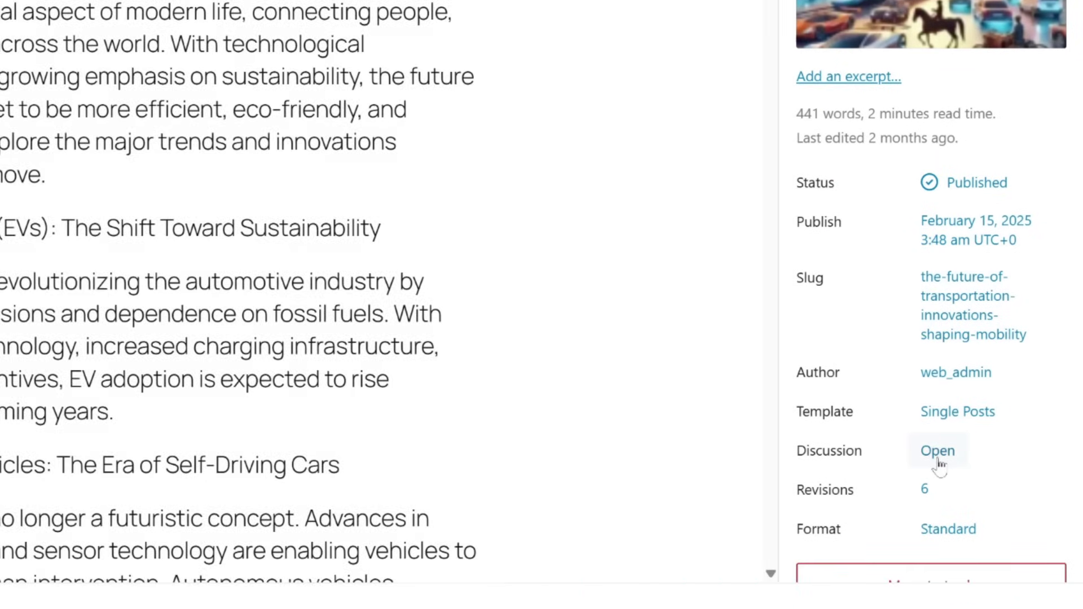
pyautogui.click(939, 453)
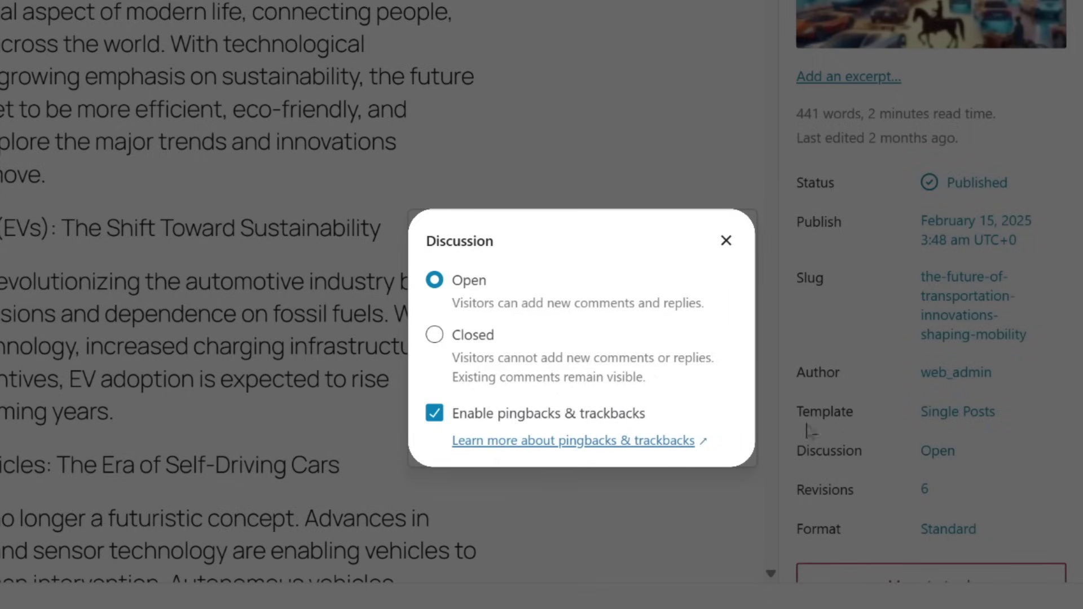
pyautogui.click(435, 338)
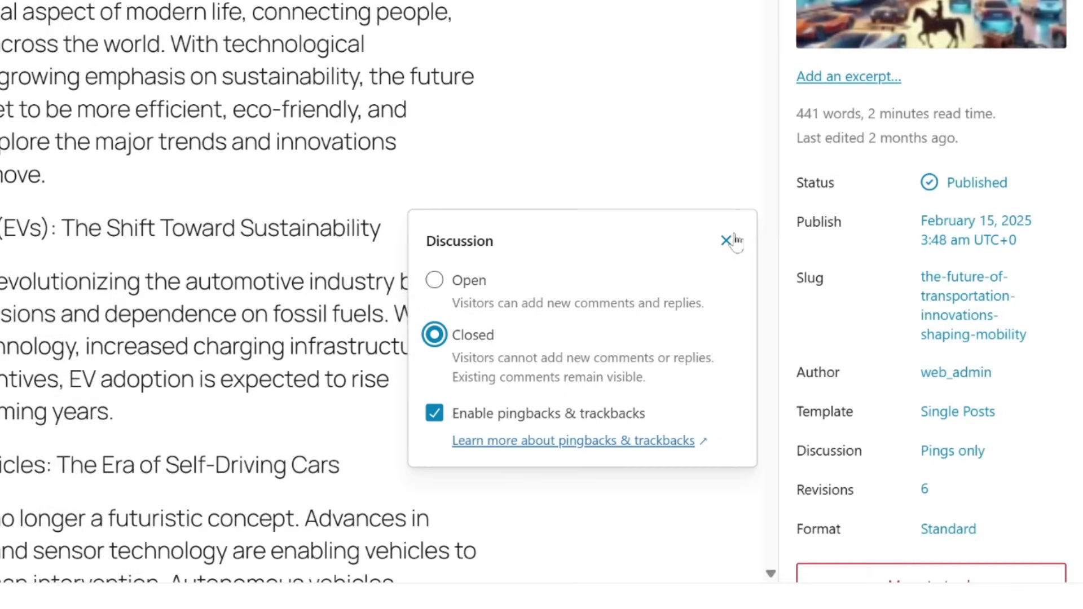
pyautogui.click(727, 240)
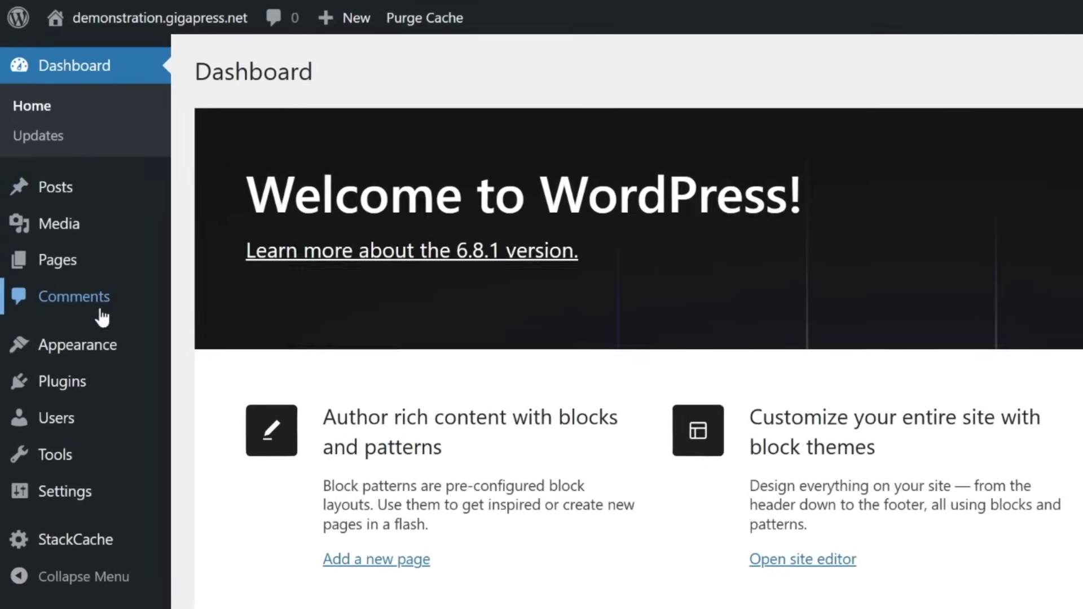
# Select all comments, choose Move to Trash as the bulk action, then return to the Dashboard
pyautogui.click(54, 217)
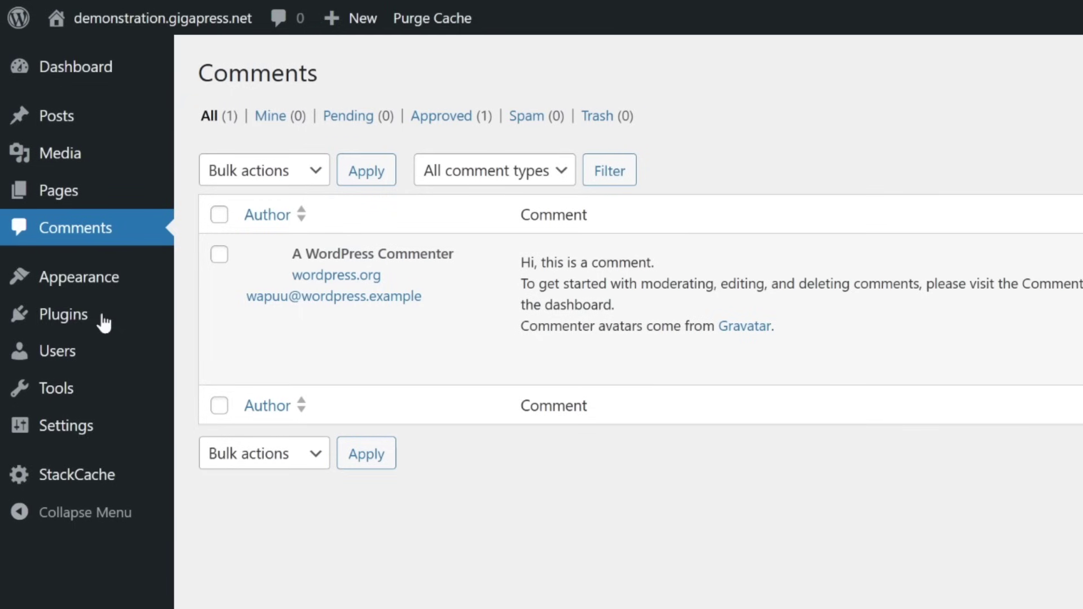
pyautogui.click(217, 217)
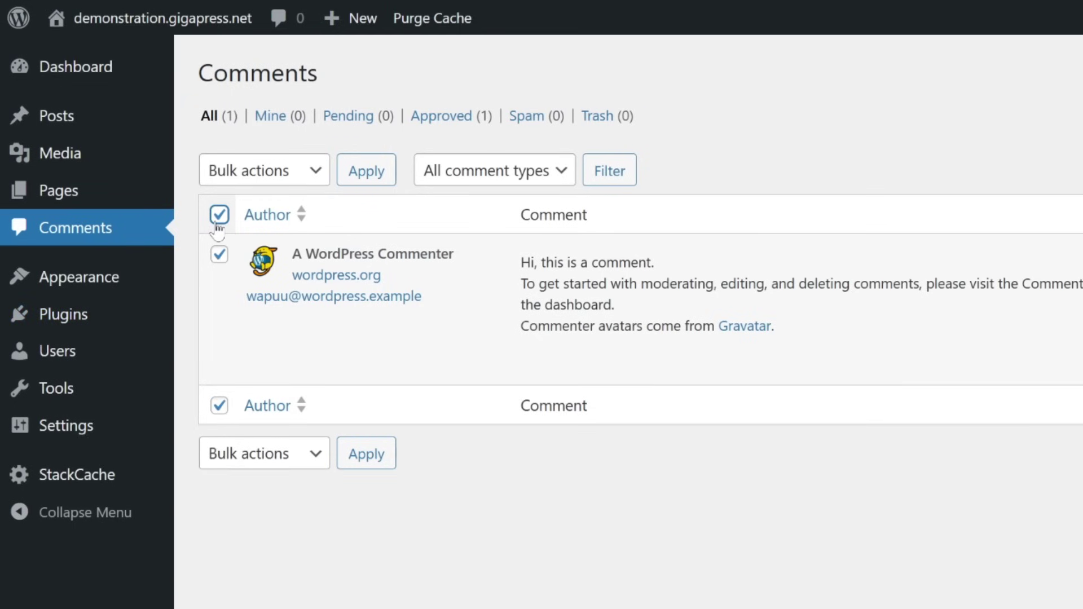
pyautogui.click(284, 173)
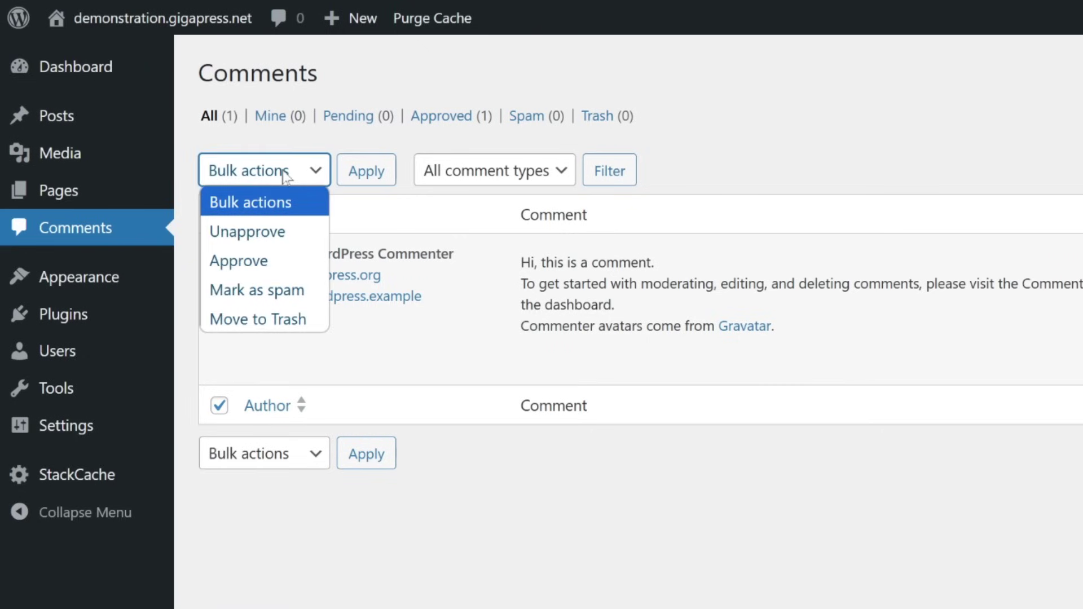
pyautogui.click(285, 320)
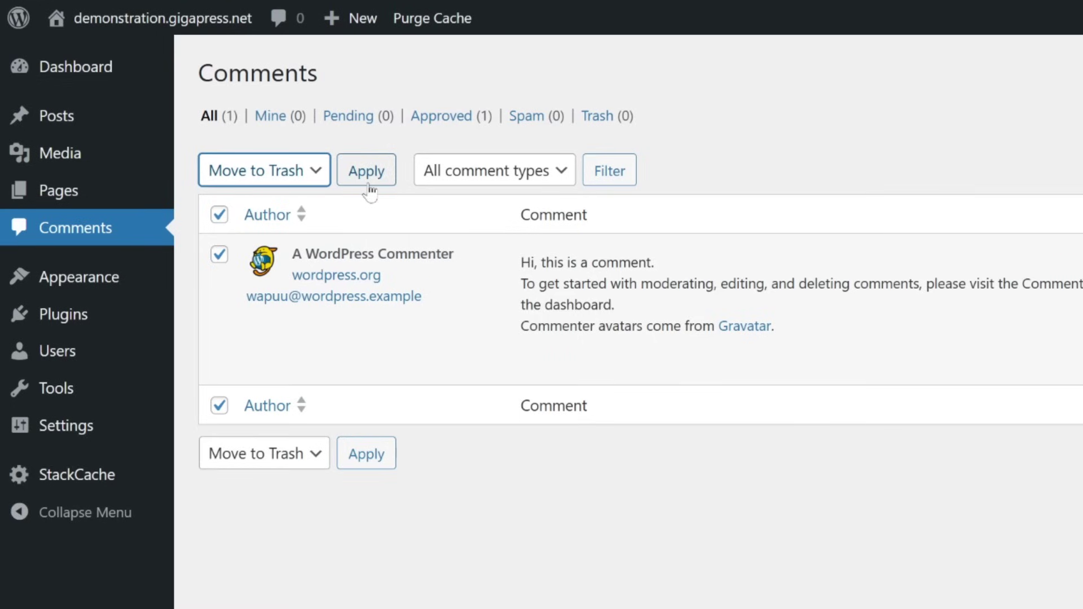
pyautogui.click(50, 71)
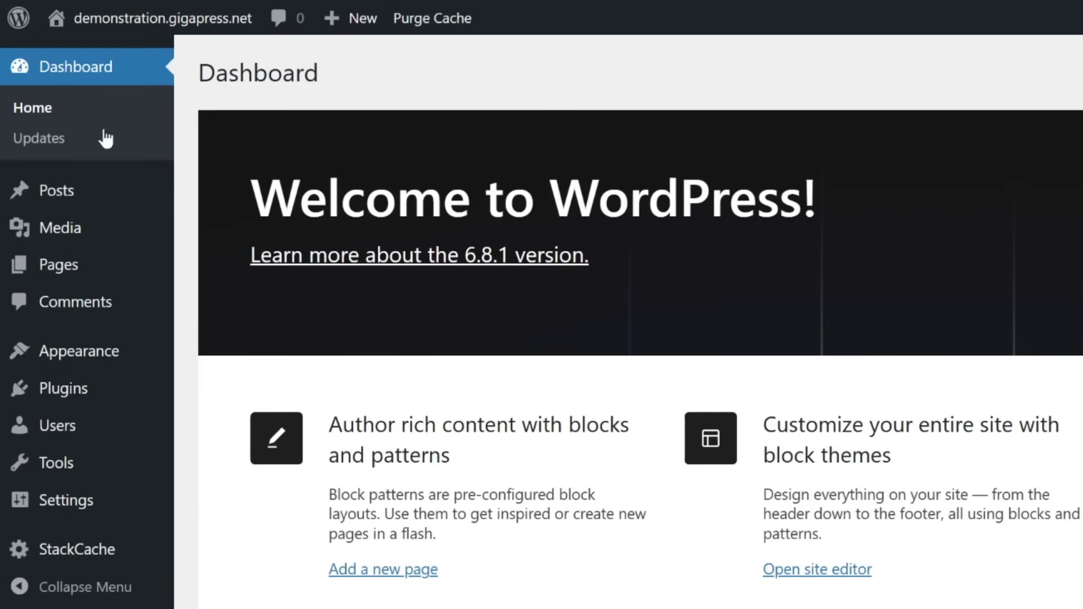
# Search the plugin directory for 'disable comments', then install and activate the Disable Comments plugin
pyautogui.moveTo(97, 395)
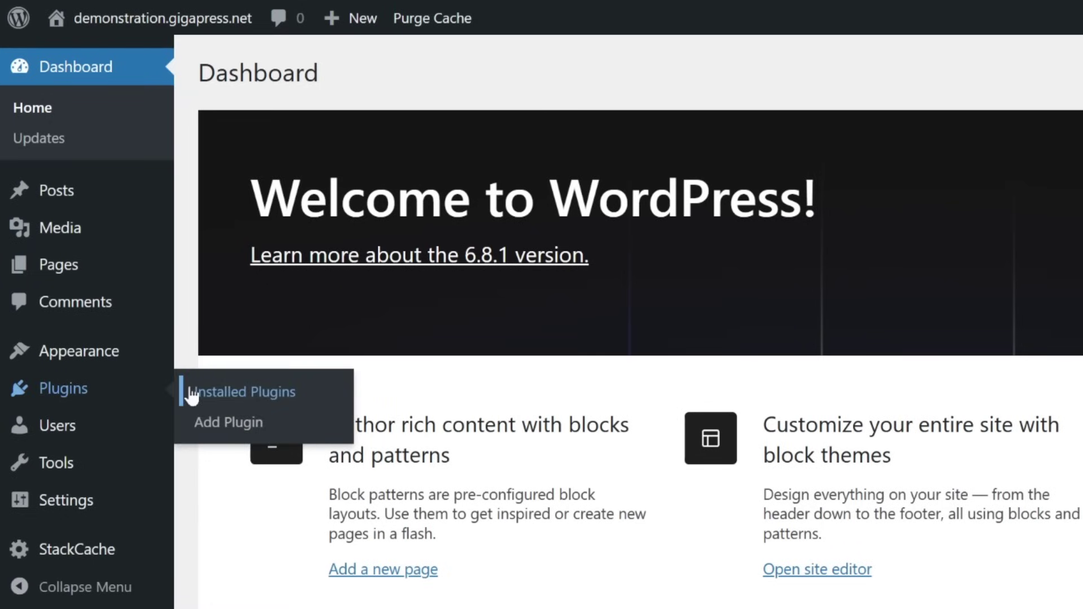
pyautogui.click(219, 428)
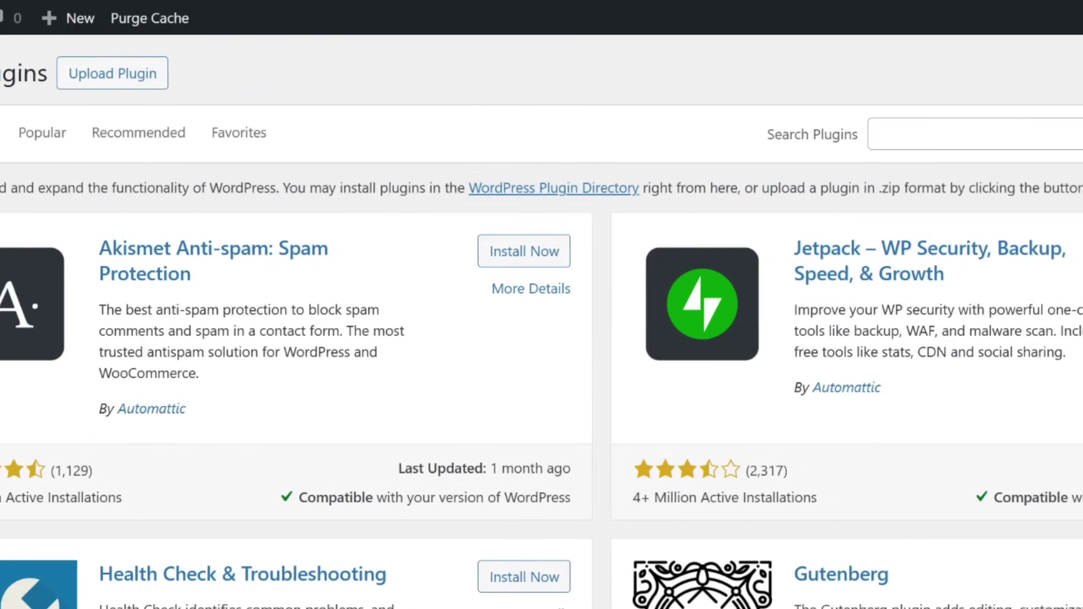
pyautogui.click(779, 134)
pyautogui.write('disable commen')
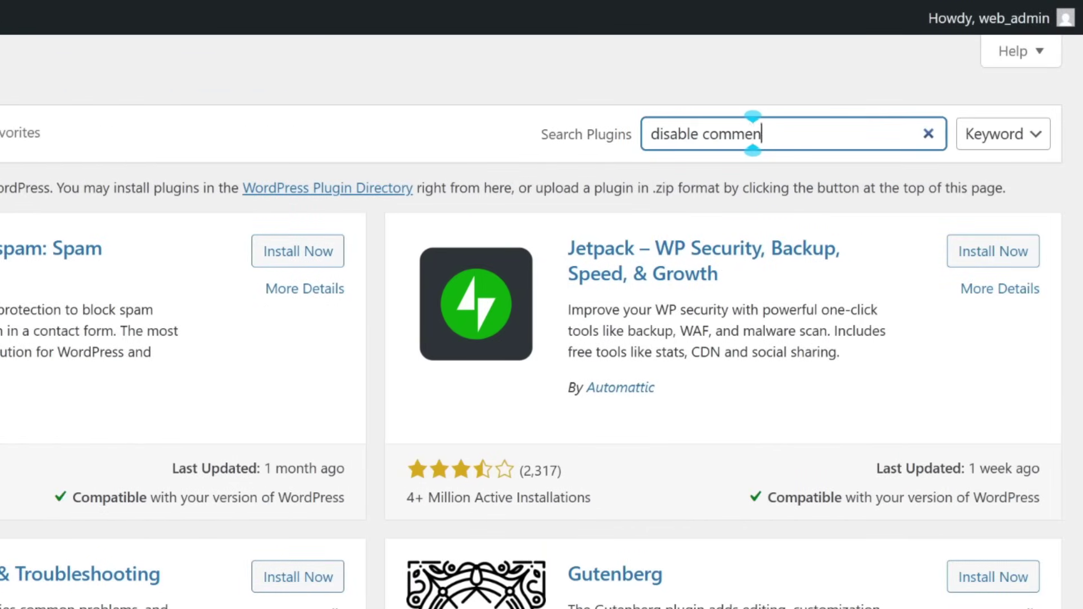
pyautogui.write('ts')
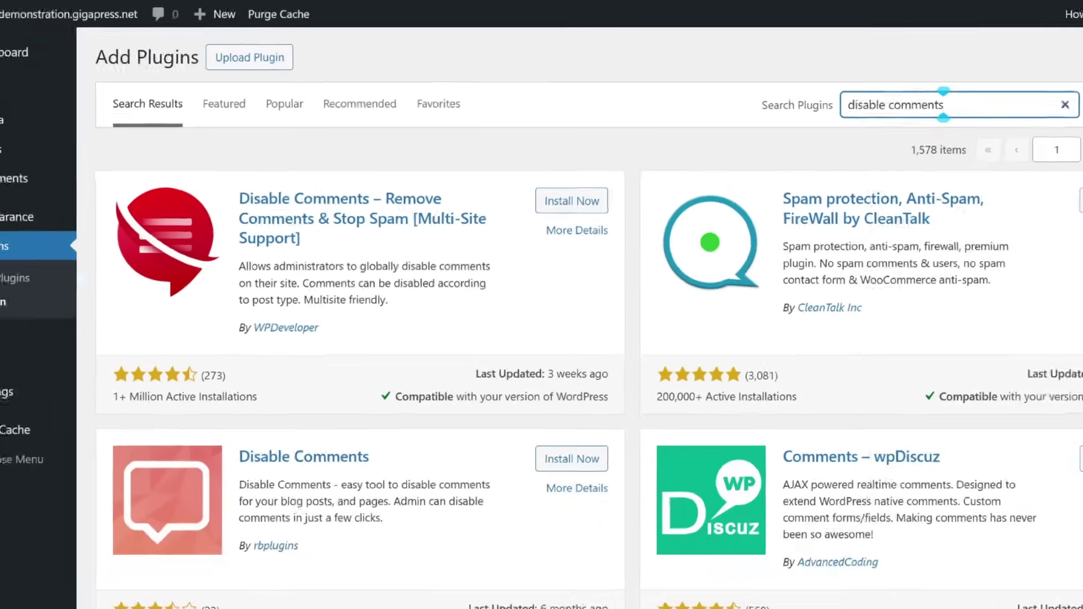
pyautogui.click(429, 222)
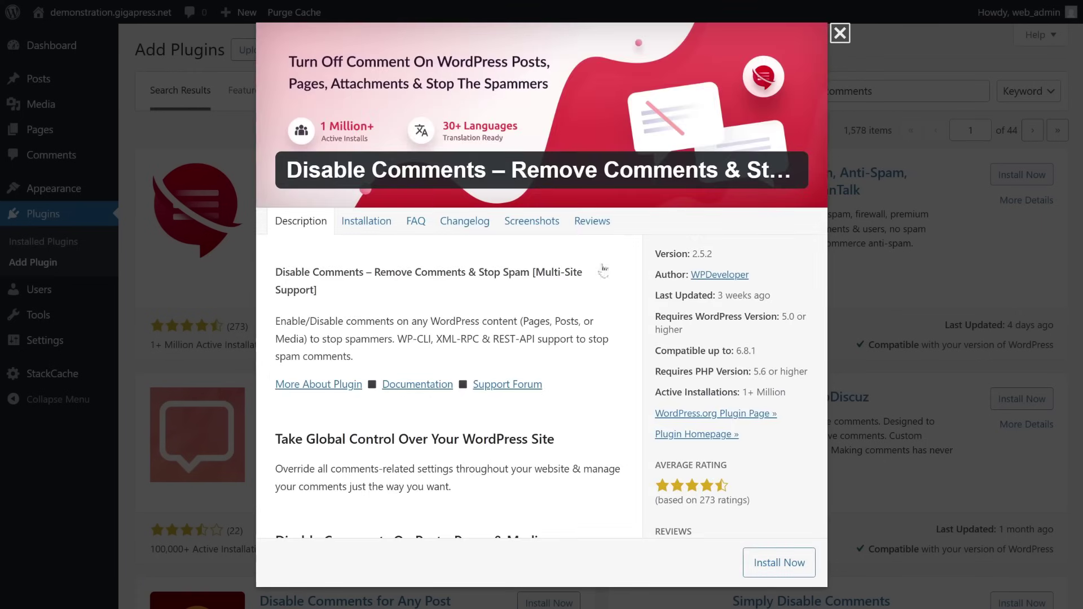
pyautogui.scroll(-4, 422, 193)
pyautogui.scroll(2, 756, 457)
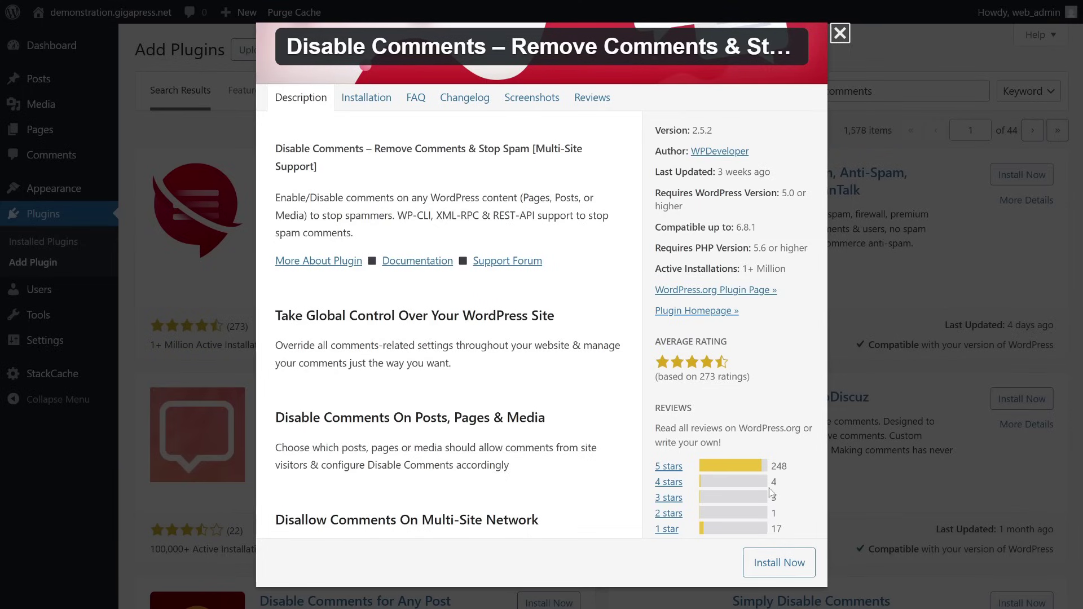
pyautogui.click(777, 567)
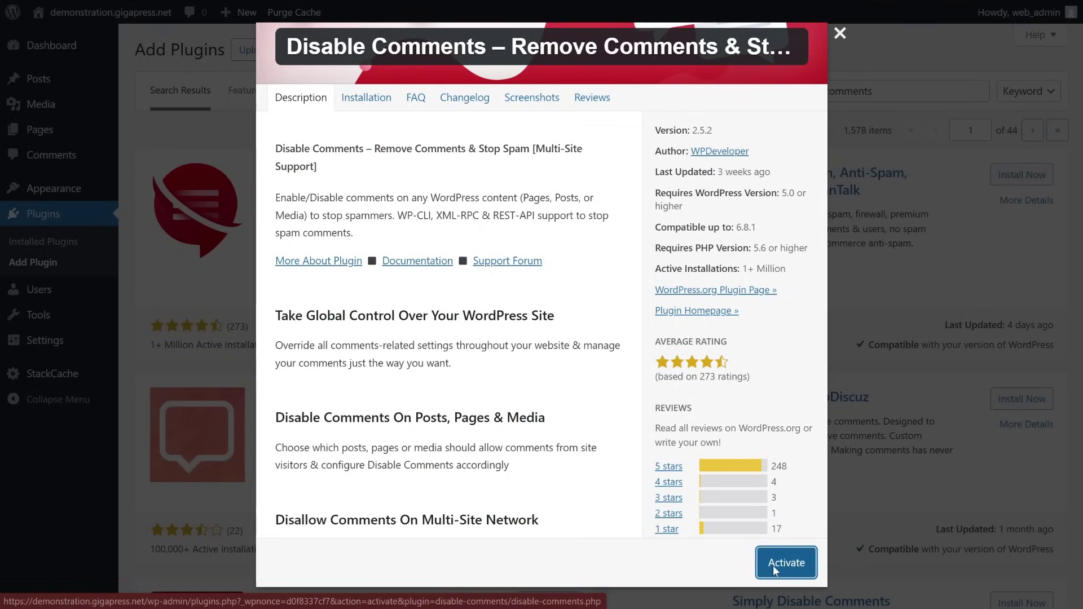
pyautogui.click(773, 564)
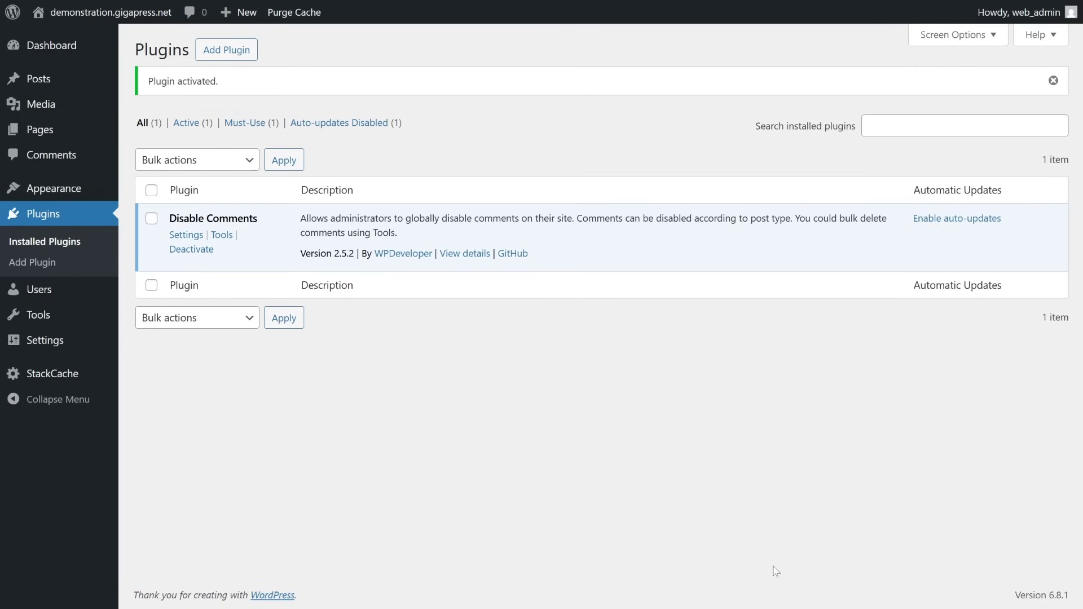
# Set Disable Comments to On Specific Post Types with only Pages ticked, Media left unchecked
pyautogui.moveTo(58, 346)
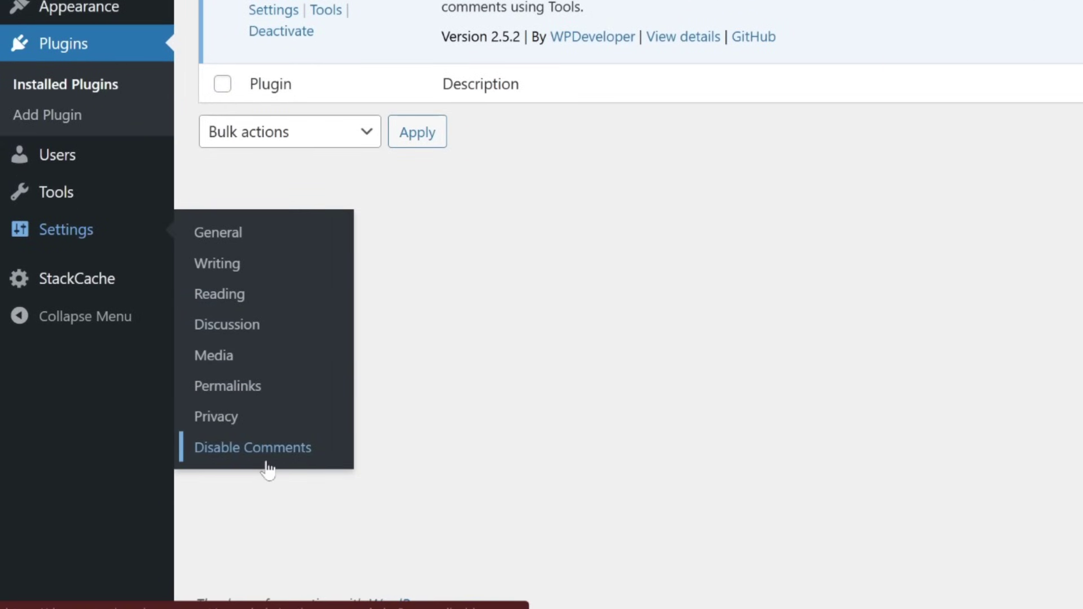
pyautogui.click(267, 464)
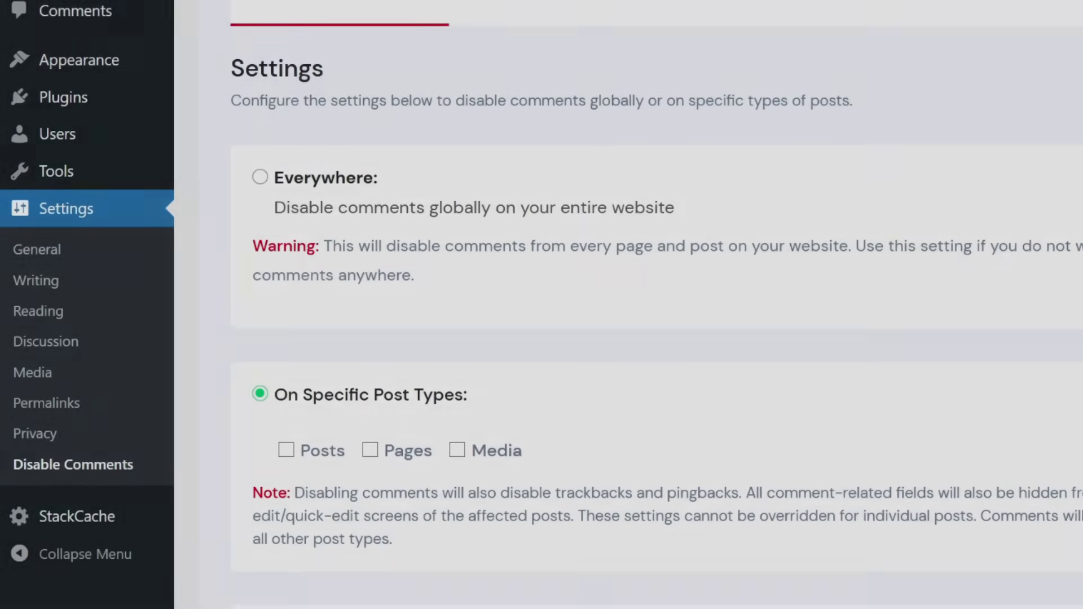
pyautogui.click(260, 177)
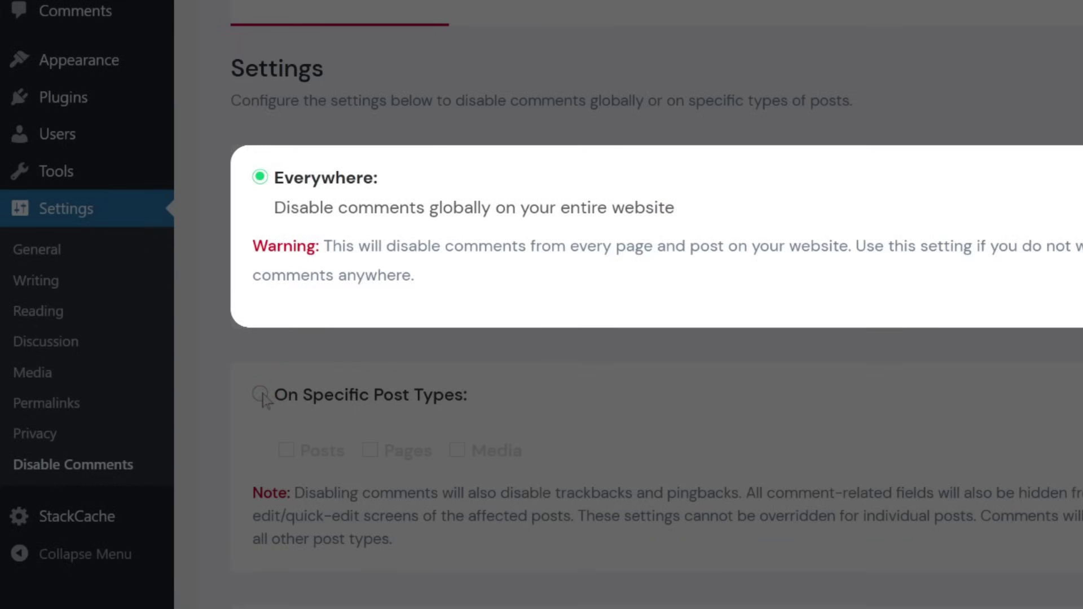
pyautogui.click(261, 395)
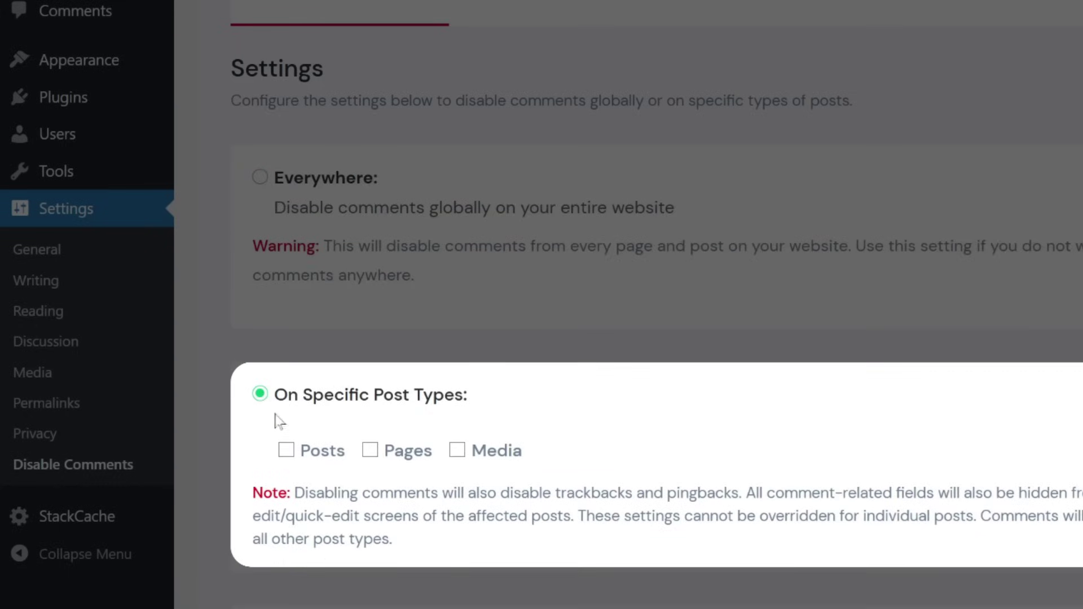
pyautogui.click(371, 450)
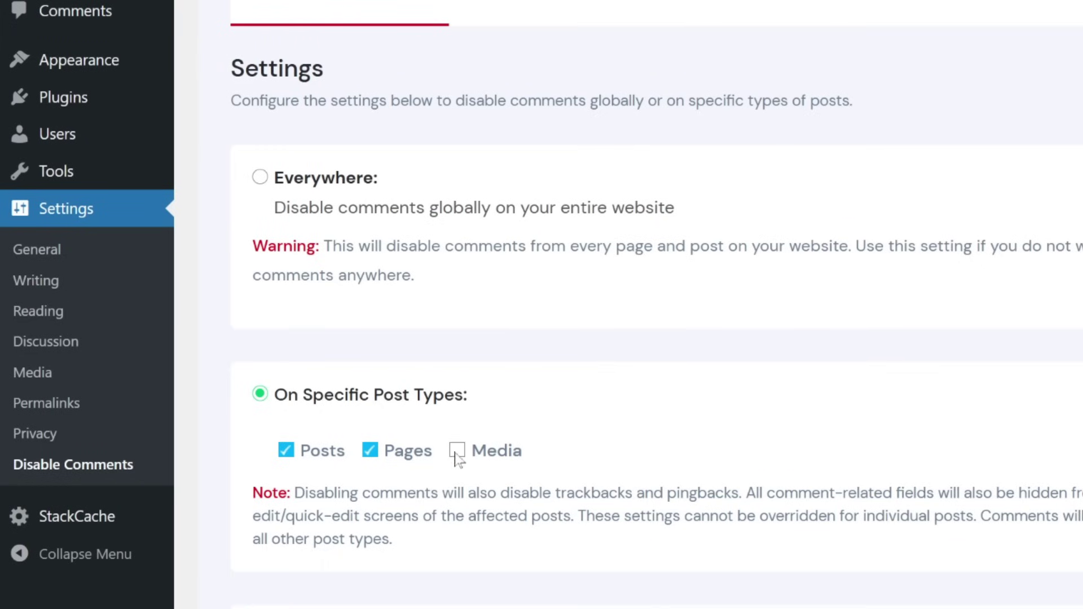
pyautogui.click(457, 454)
pyautogui.click(466, 461)
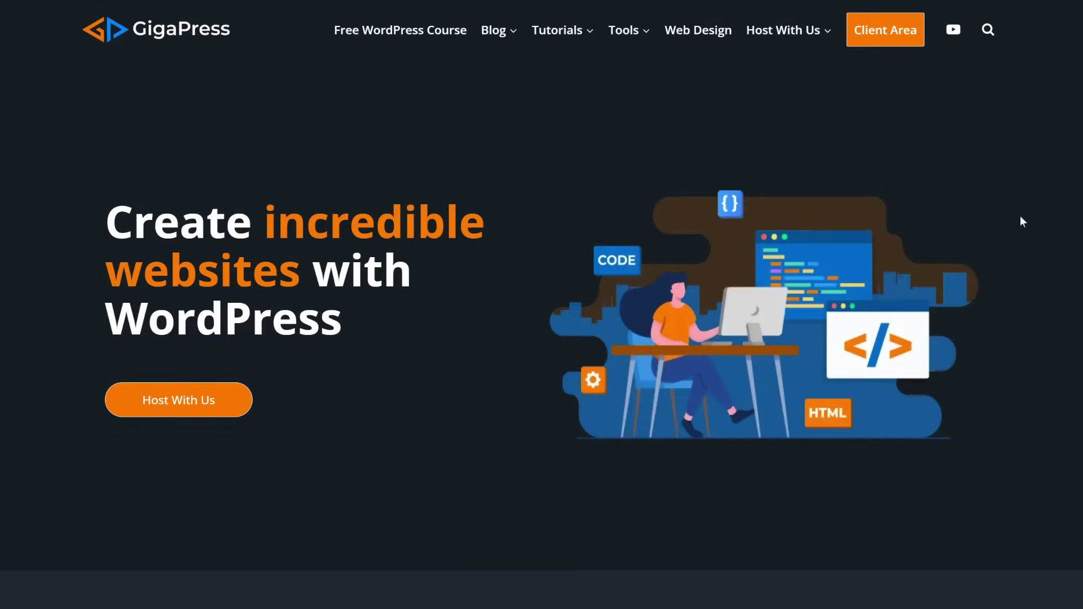
# Scroll down the GigaPress homepage and follow the WordPress Hosting button
pyautogui.scroll(-15, 1021, 222)
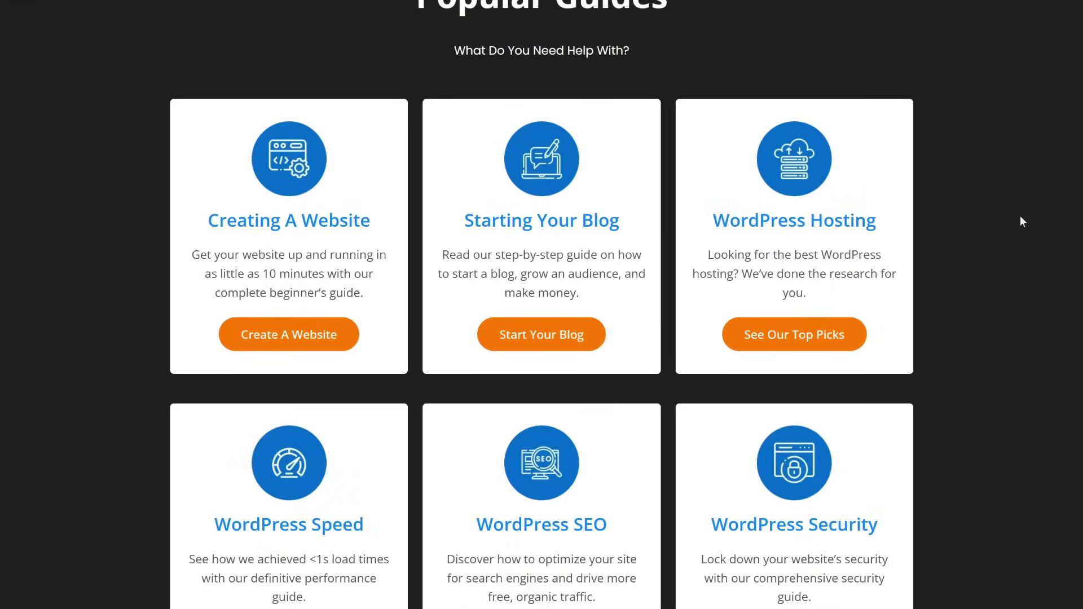
pyautogui.scroll(-12, 1022, 221)
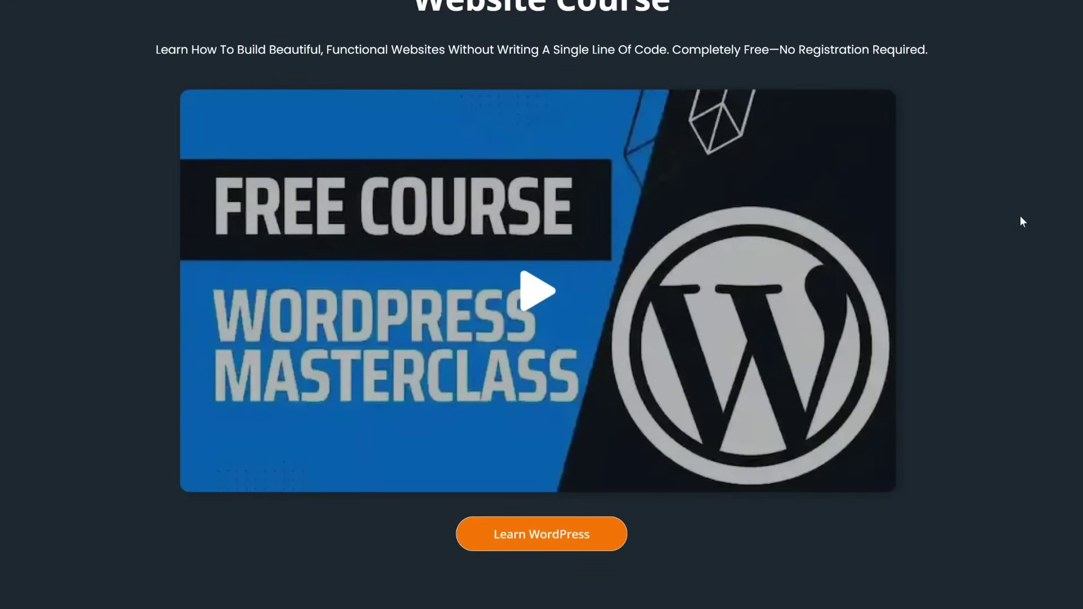
pyautogui.scroll(-6, 1023, 222)
pyautogui.click(210, 341)
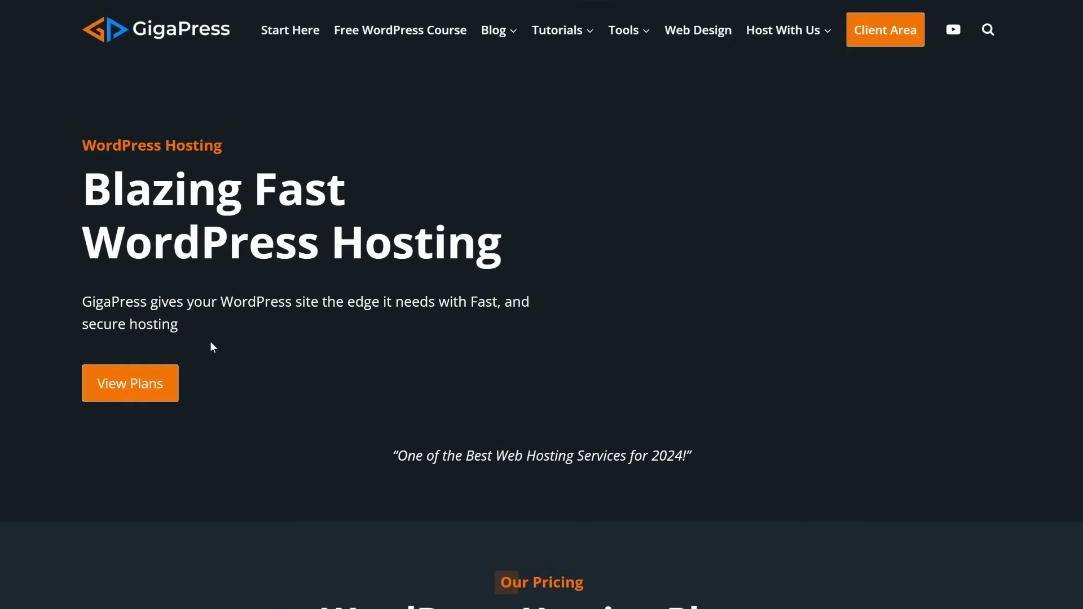